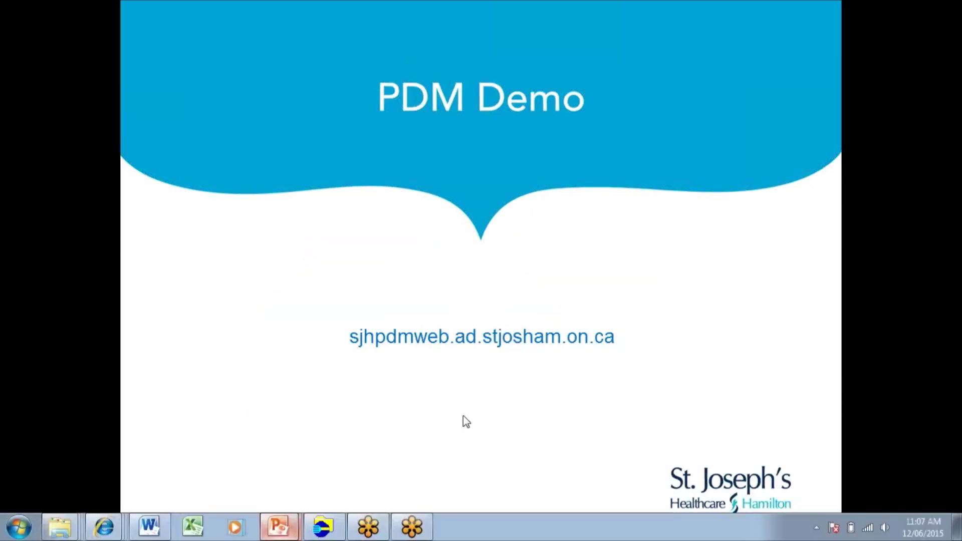
# Step: Log on to the ChartMaxx server with the logon ID and password, then maximize the homepage
pyautogui.click(498, 337)
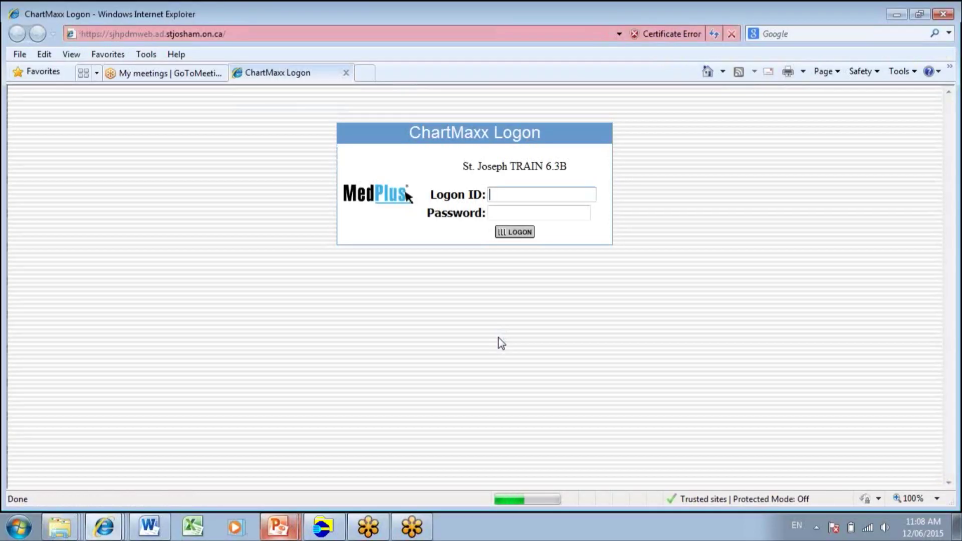
pyautogui.click(506, 191)
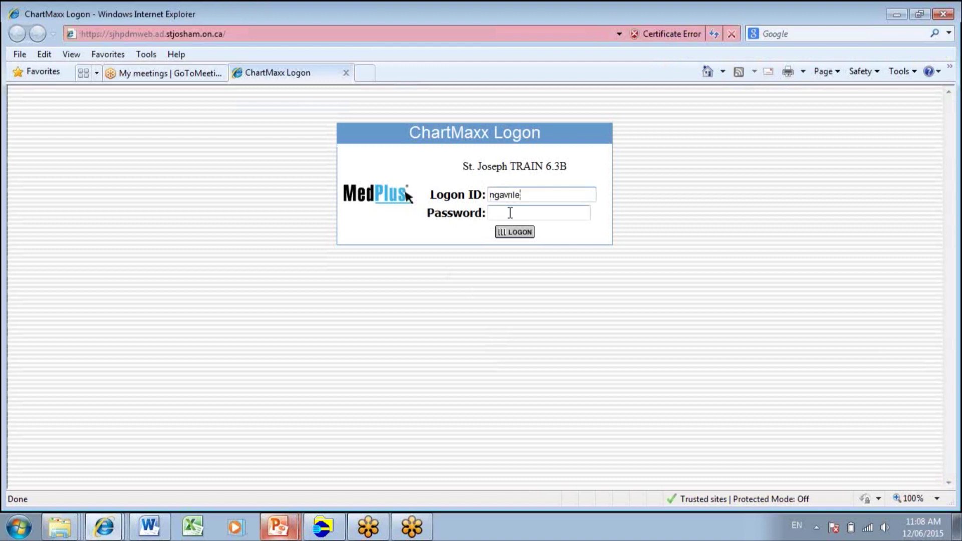
pyautogui.click(509, 213)
pyautogui.write('•••••••••')
pyautogui.click(512, 231)
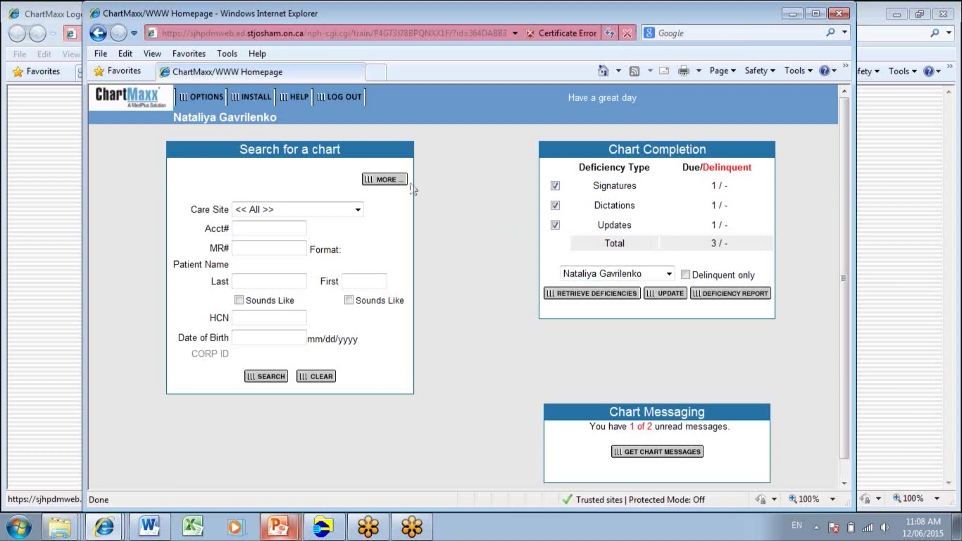
pyautogui.click(816, 13)
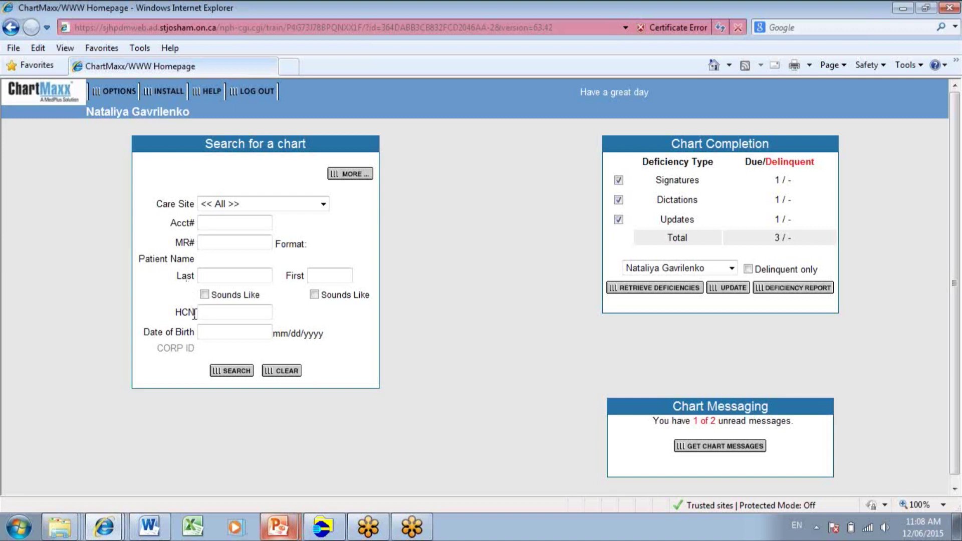
# Step: Open the full chart search, check the My Patients care sites, then return to Basic search
pyautogui.click(354, 175)
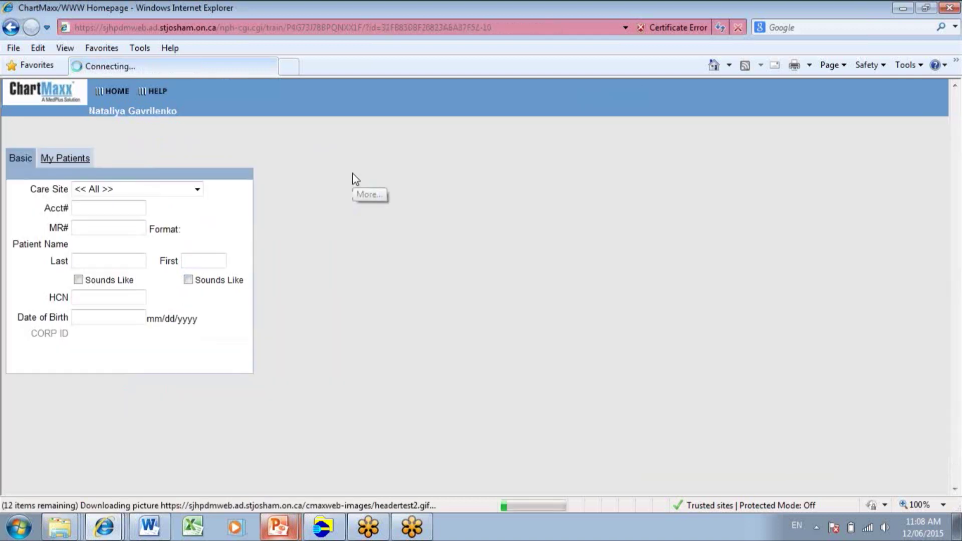
pyautogui.click(57, 157)
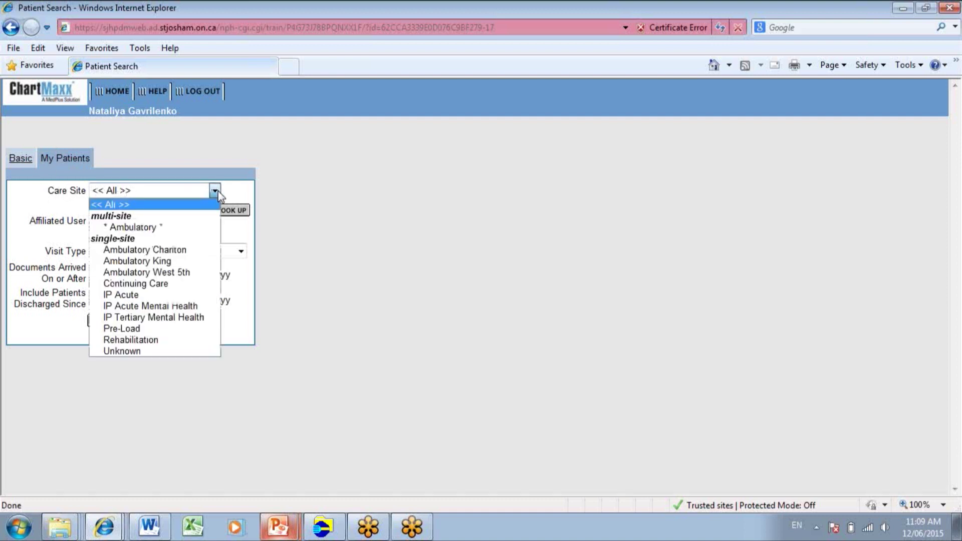
pyautogui.click(217, 190)
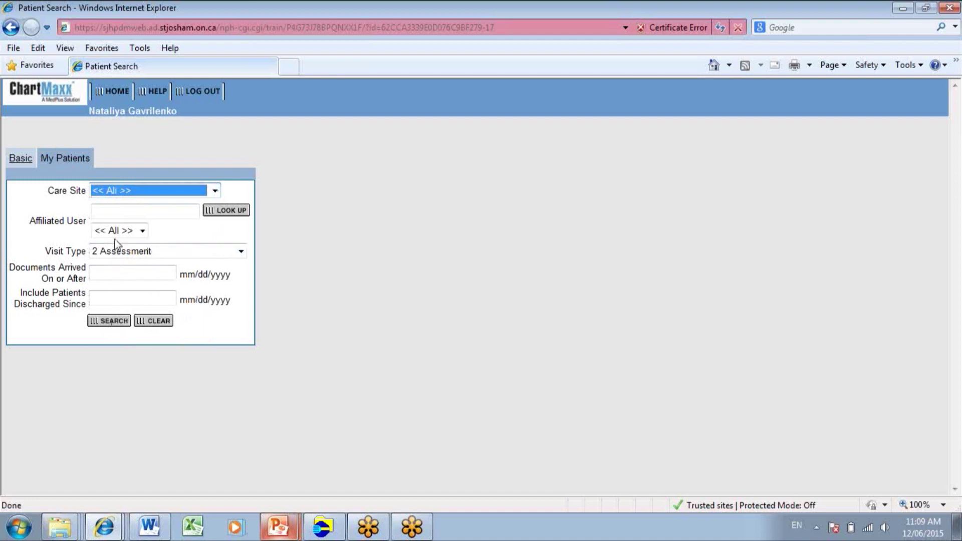
pyautogui.click(26, 165)
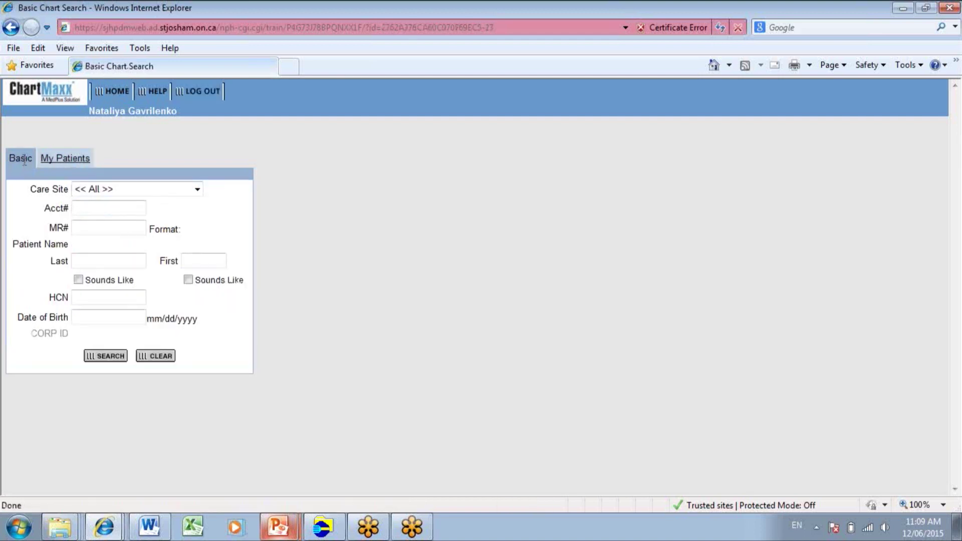
# Step: Search last name 'Char' and open the first patient's IP Acute Dowling Cardiac encounter
pyautogui.click(90, 260)
pyautogui.write('Chart')
pyautogui.press('Return')
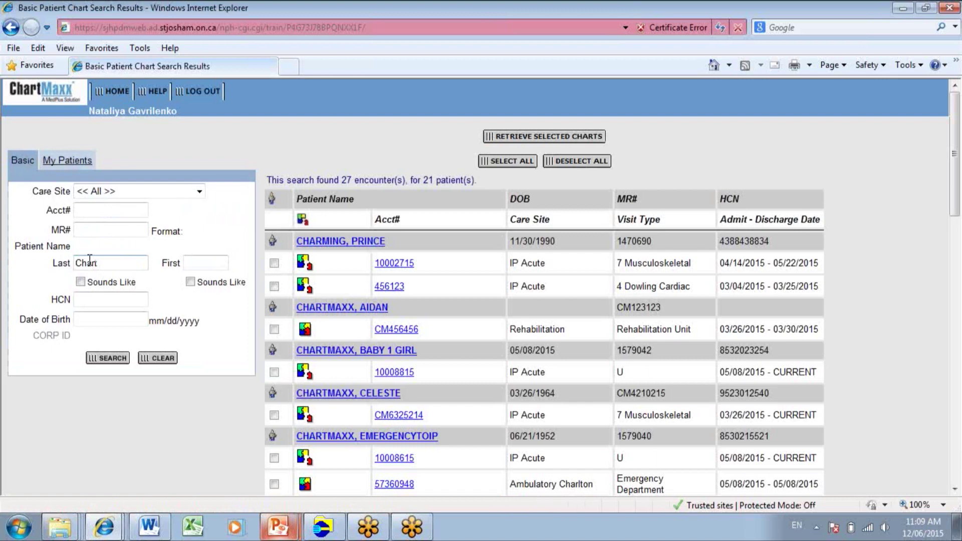
pyautogui.click(318, 254)
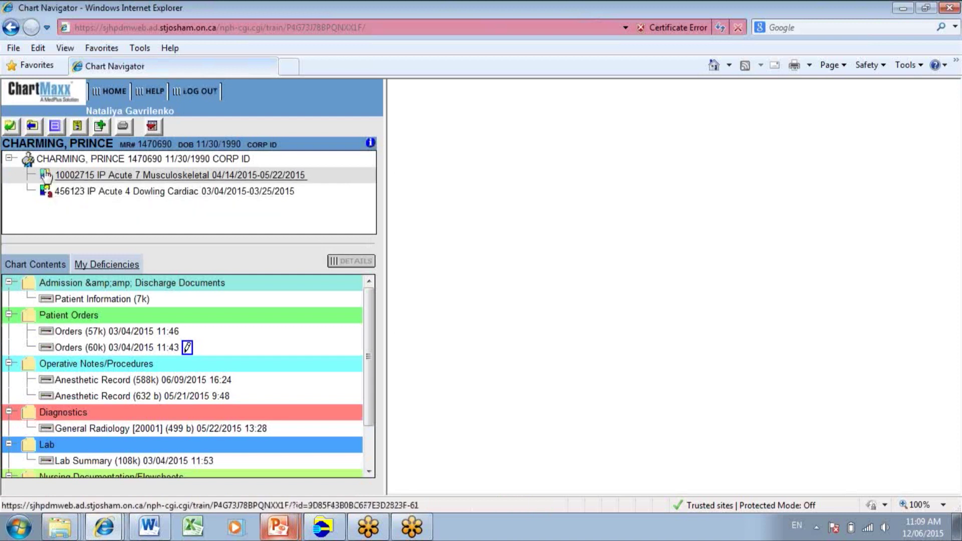
pyautogui.click(46, 193)
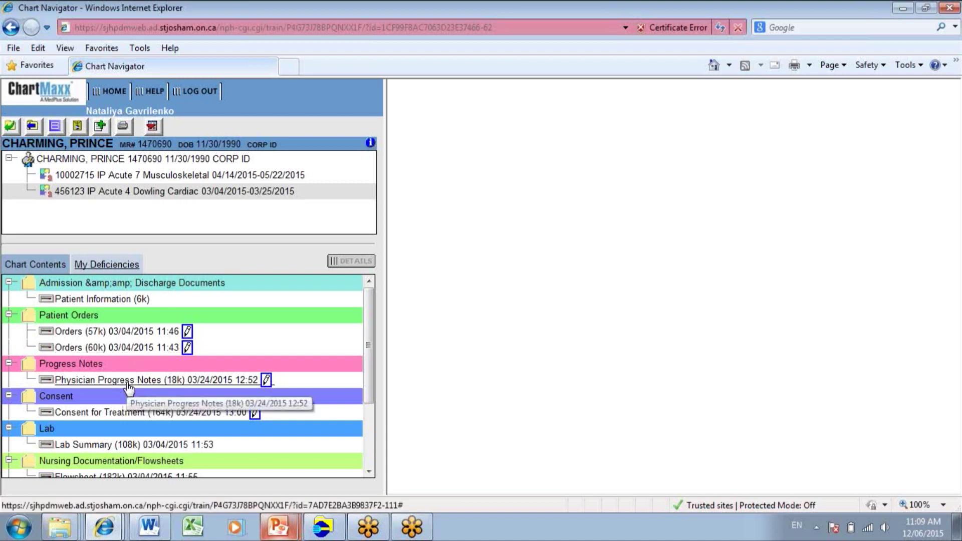
# Step: View the Patient Information, both Orders documents, and the Consent for Treatment form
pyautogui.click(97, 300)
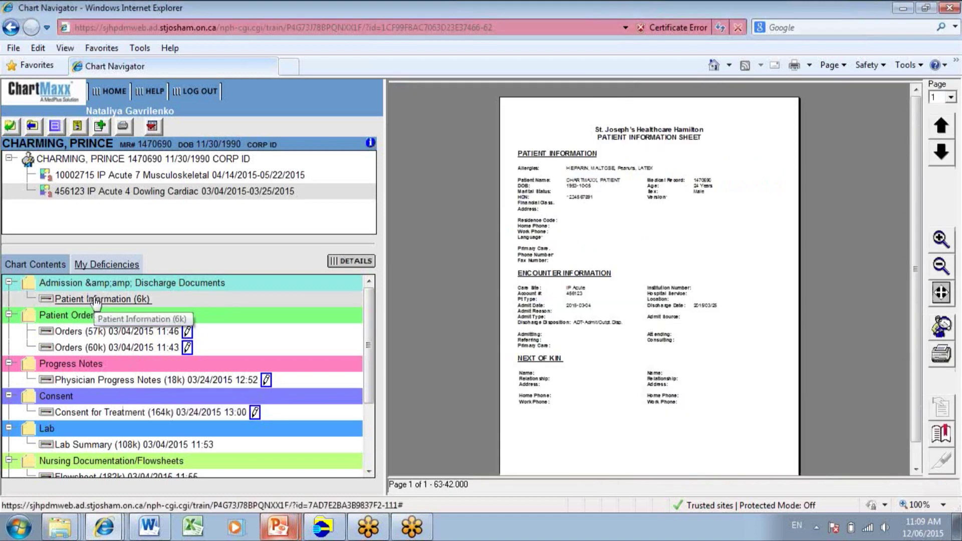
pyautogui.click(70, 332)
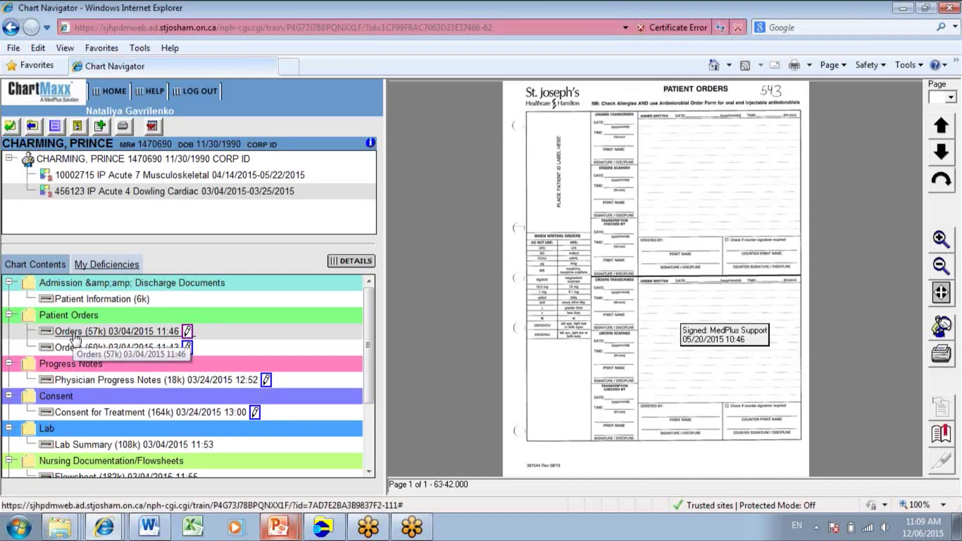
pyautogui.click(75, 345)
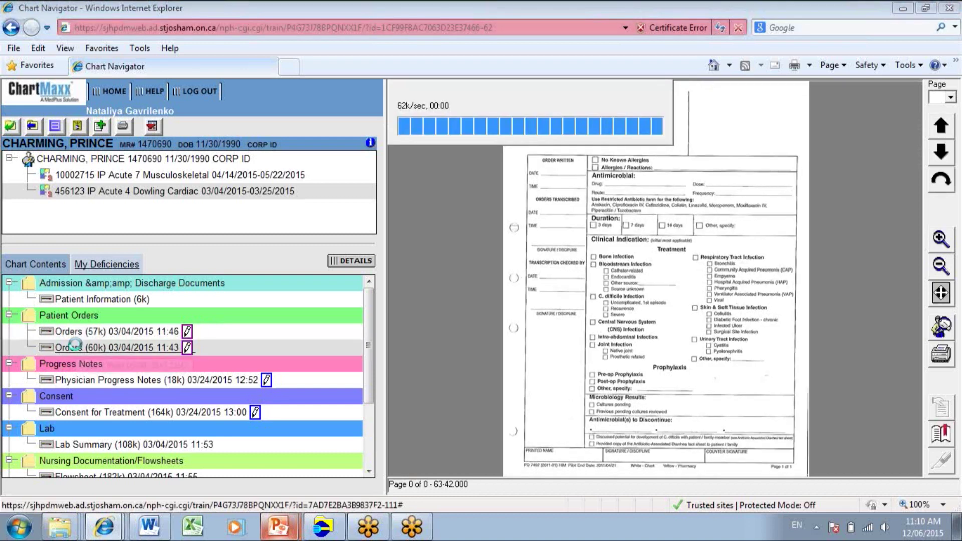
pyautogui.click(85, 418)
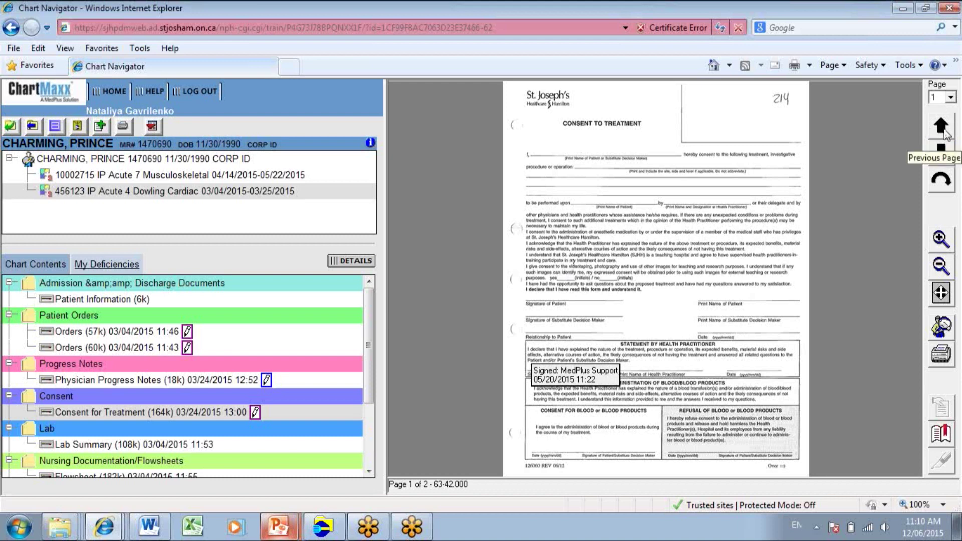
# Step: Go to page 2 of the consent form, zoom in twice, and bookmark it
pyautogui.click(941, 150)
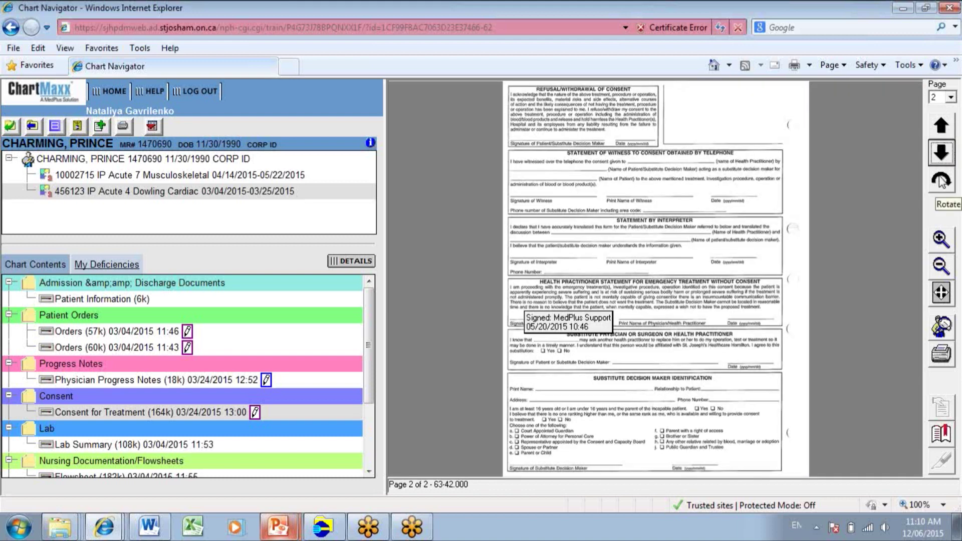
pyautogui.click(941, 240)
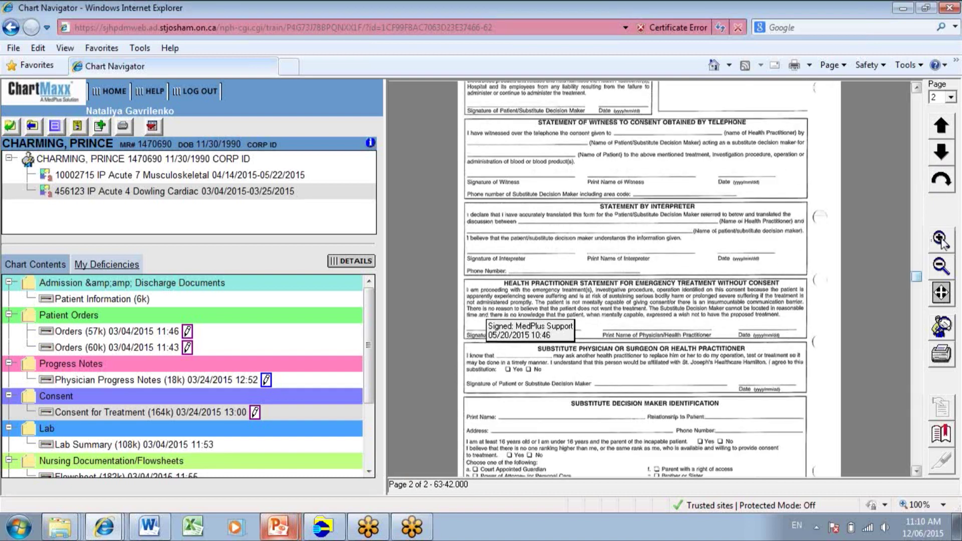
pyautogui.click(941, 239)
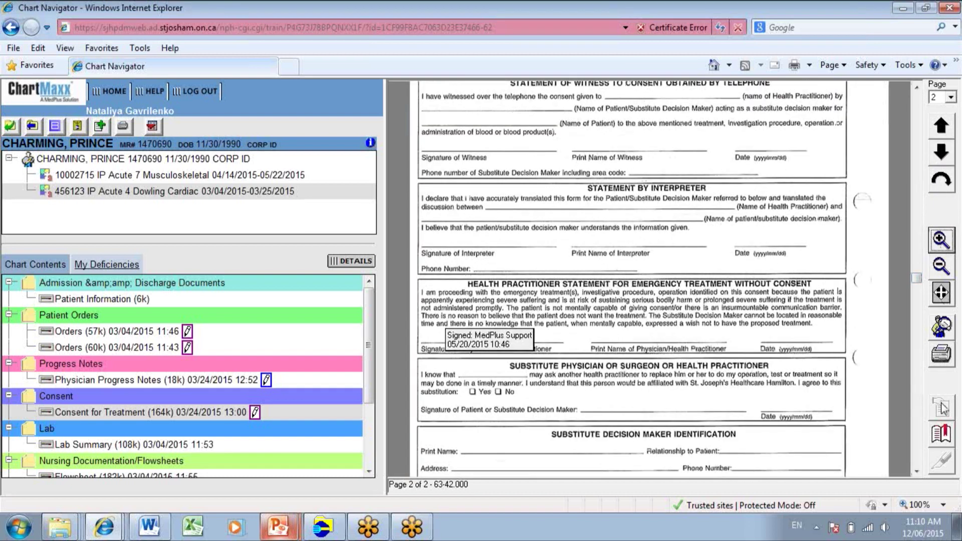
pyautogui.click(941, 434)
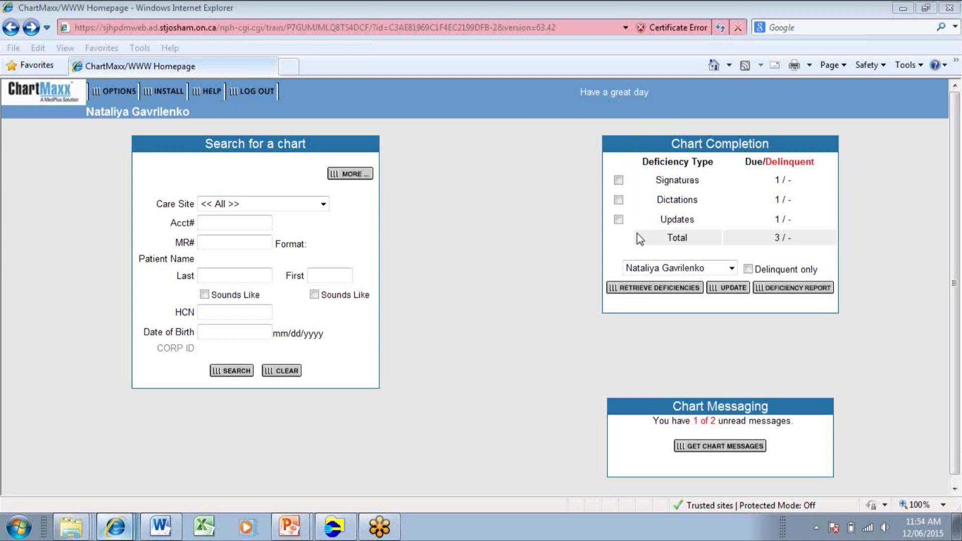
# Step: Retrieve the signature deficiency, move the stamp lower, sign the Patient Orders, and return home
pyautogui.click(619, 179)
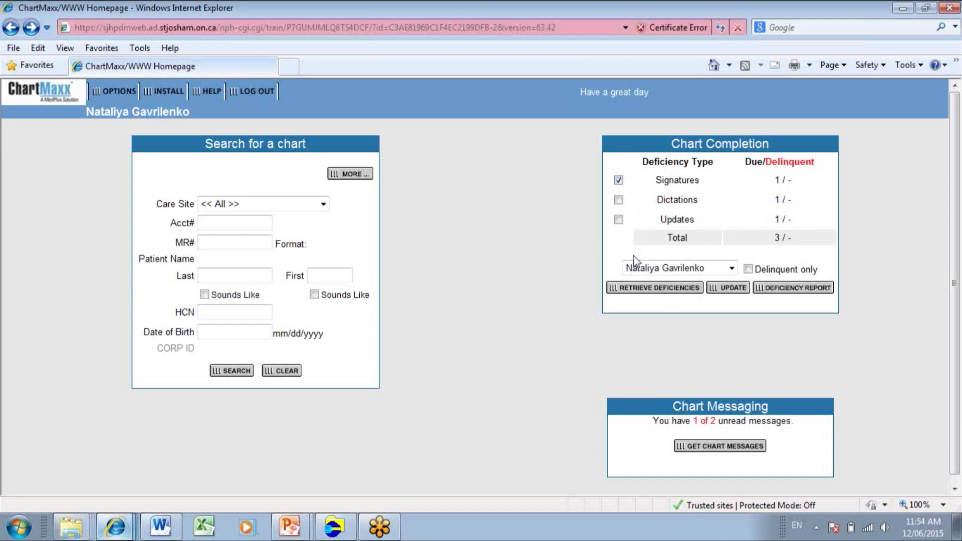
pyautogui.click(635, 290)
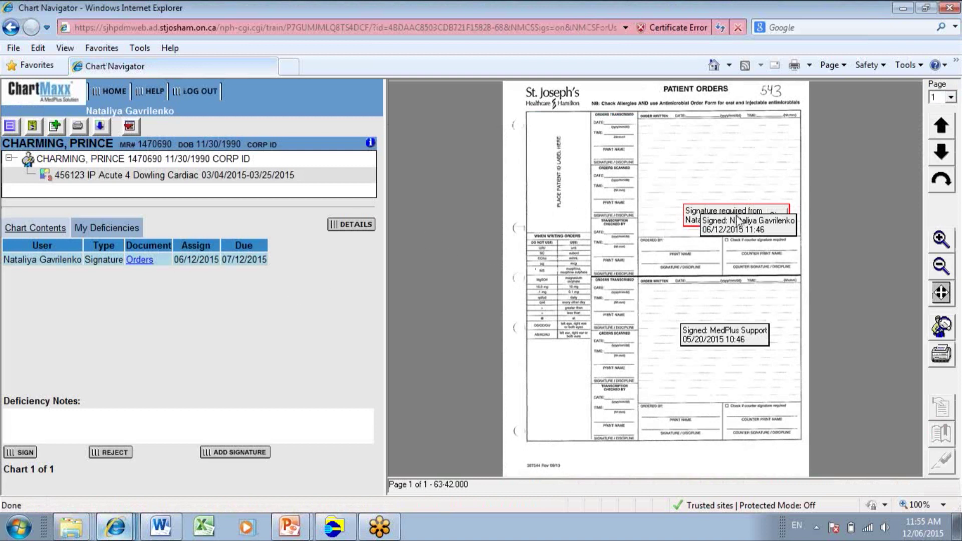
pyautogui.moveTo(707, 229); pyautogui.dragTo(575, 382)
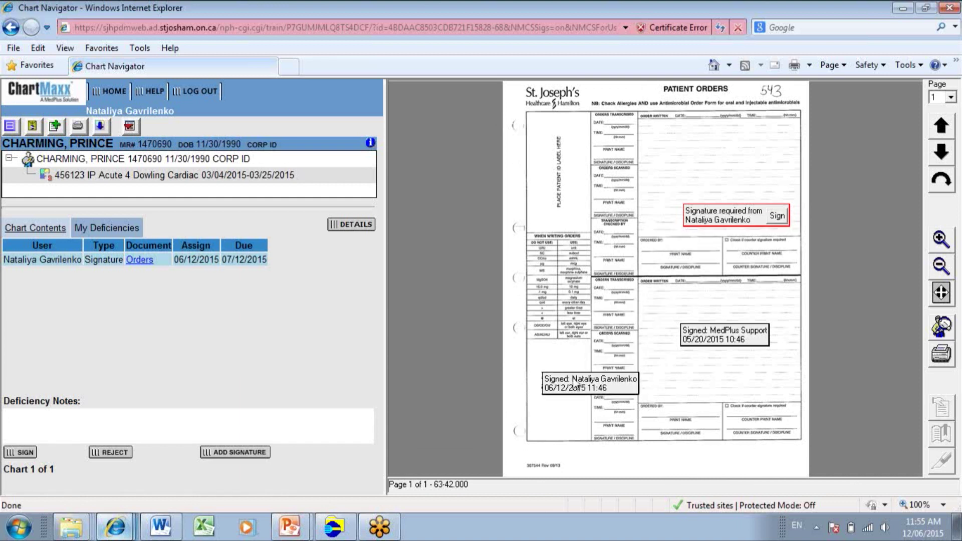
pyautogui.click(776, 216)
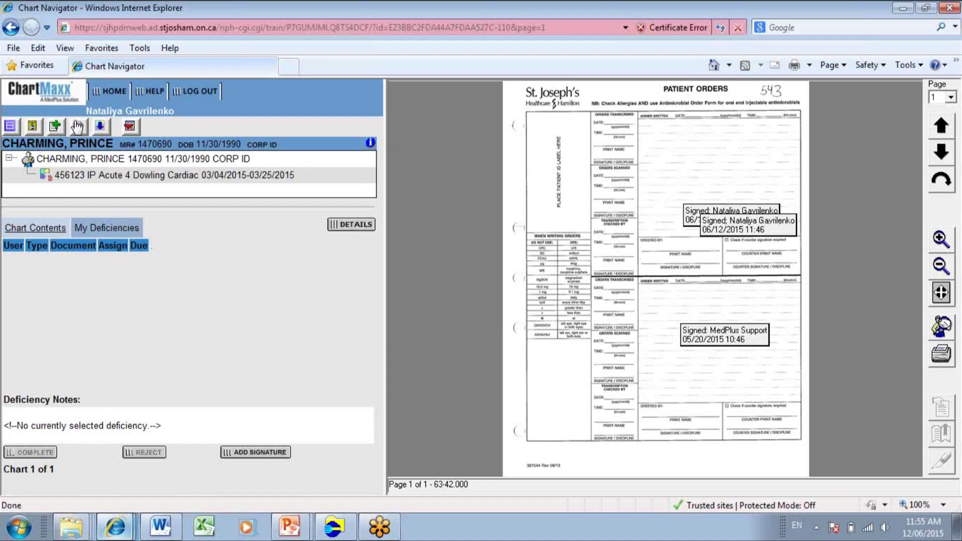
pyautogui.click(114, 92)
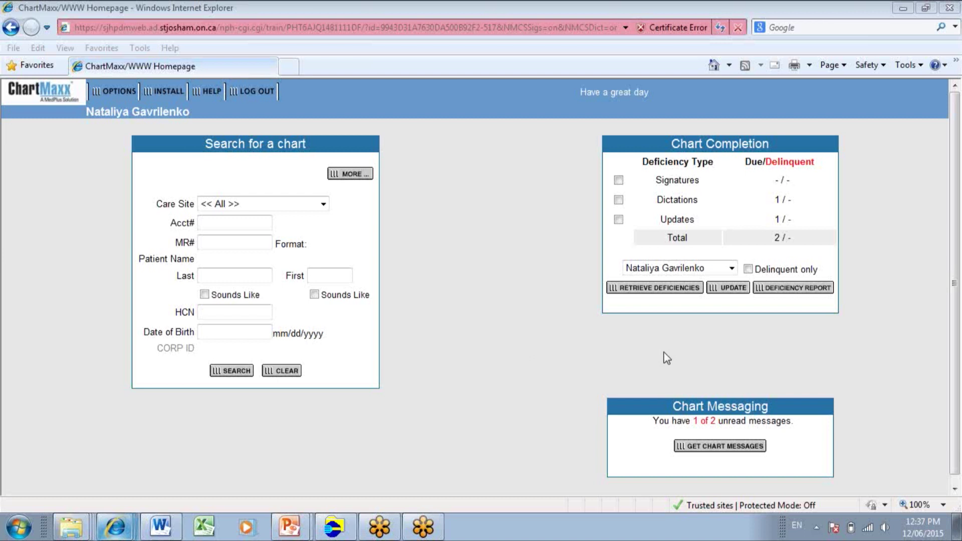
# Step: Retrieve dictation deficiencies, mark the Discharge Summary dictated with Job ID 1234, and return home
pyautogui.click(619, 200)
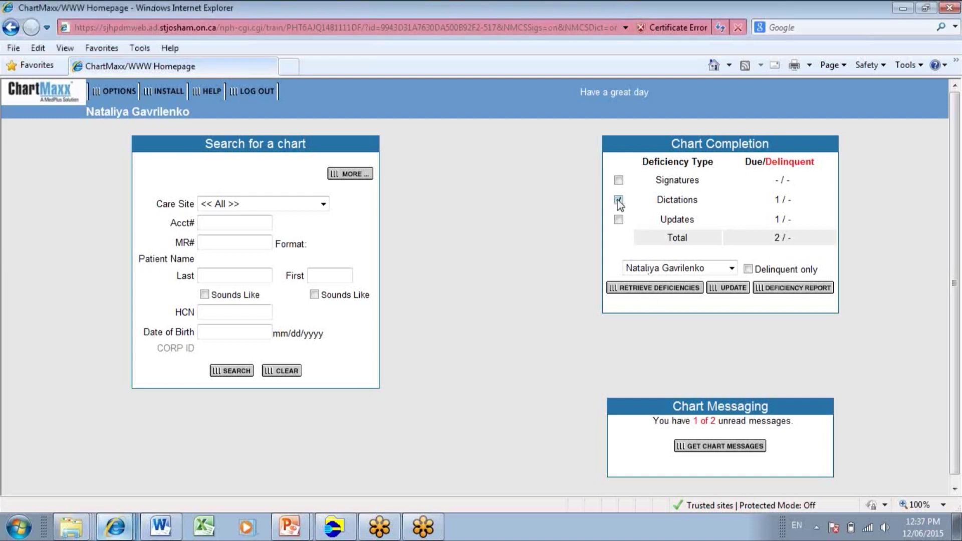
pyautogui.click(663, 290)
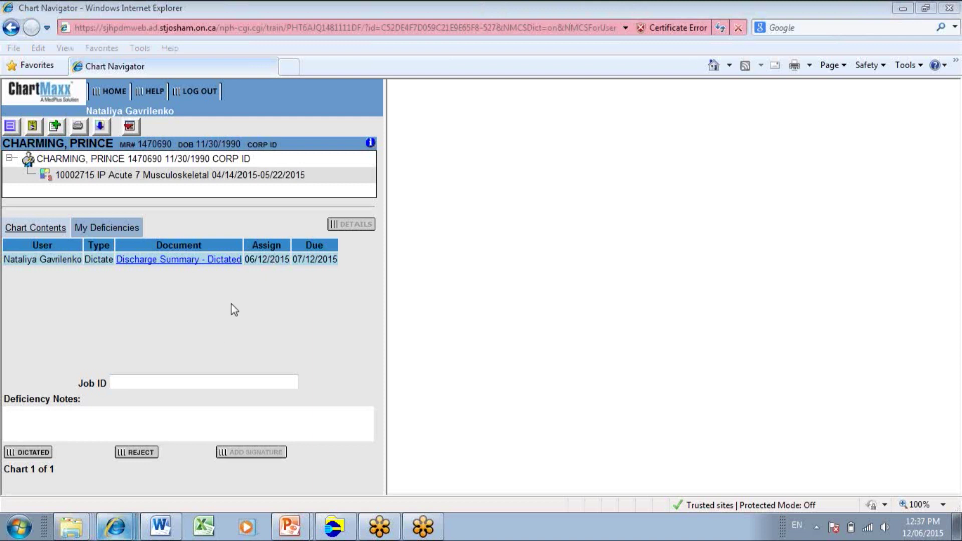
pyautogui.click(147, 379)
pyautogui.write('1234')
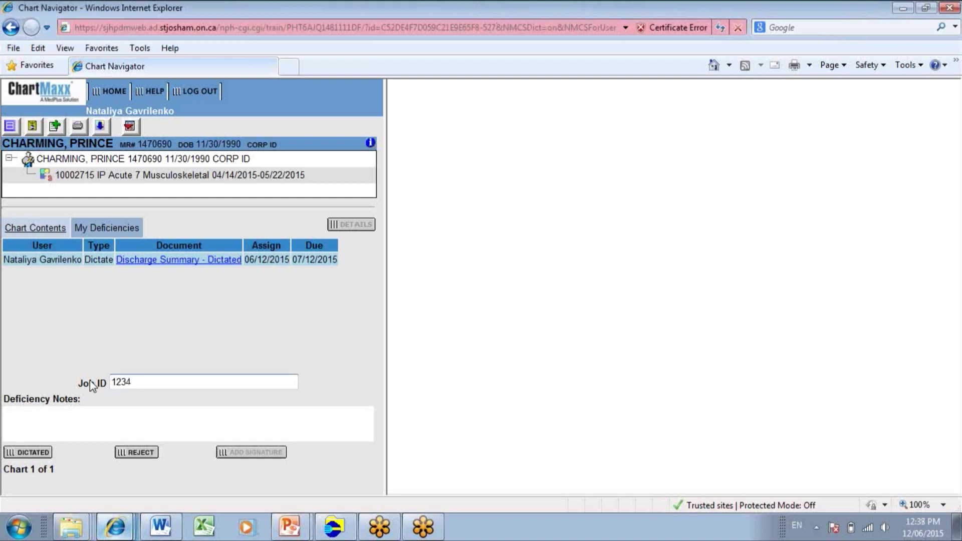
pyautogui.click(31, 454)
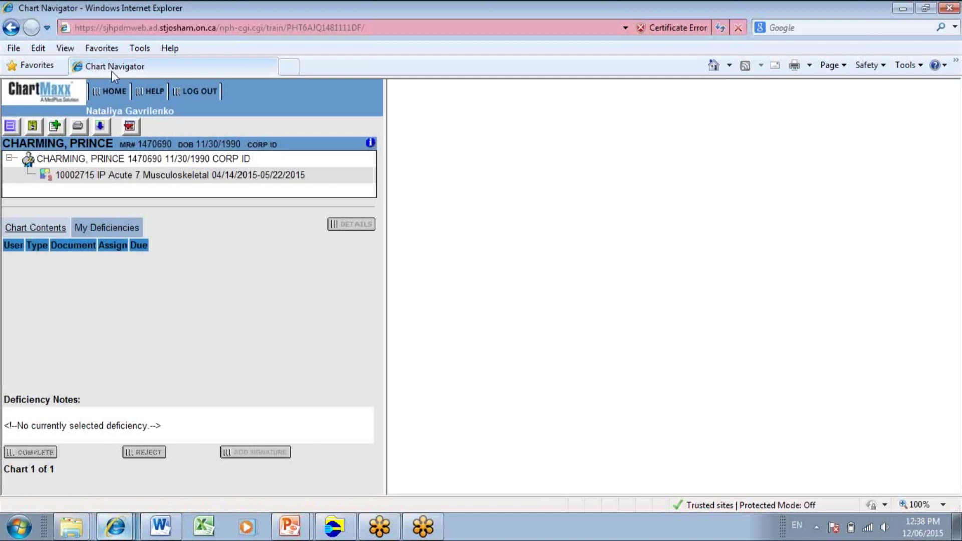
pyautogui.click(110, 92)
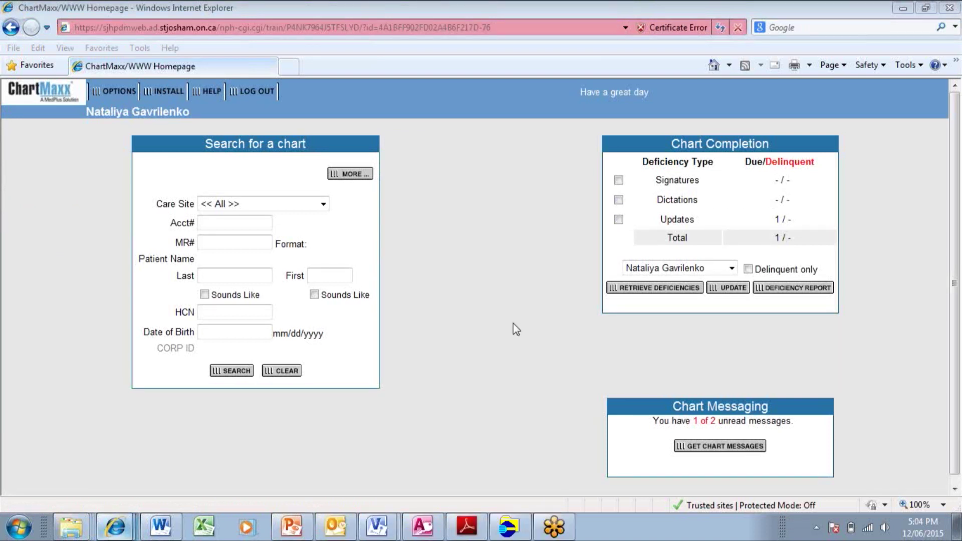
# Step: Retrieve the update deficiency, paste the anesthesia note below the Anesthetic Record's first line, and save
pyautogui.click(618, 220)
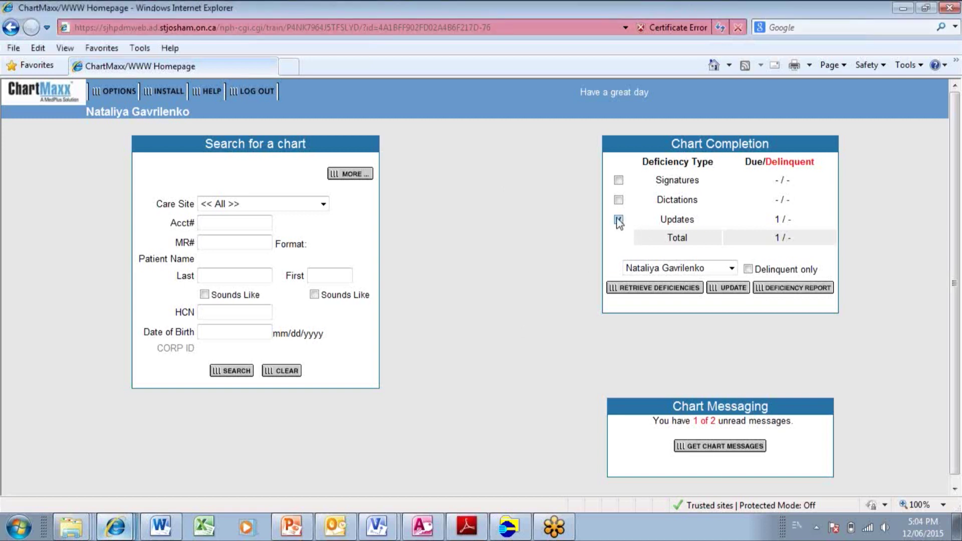
pyautogui.click(630, 290)
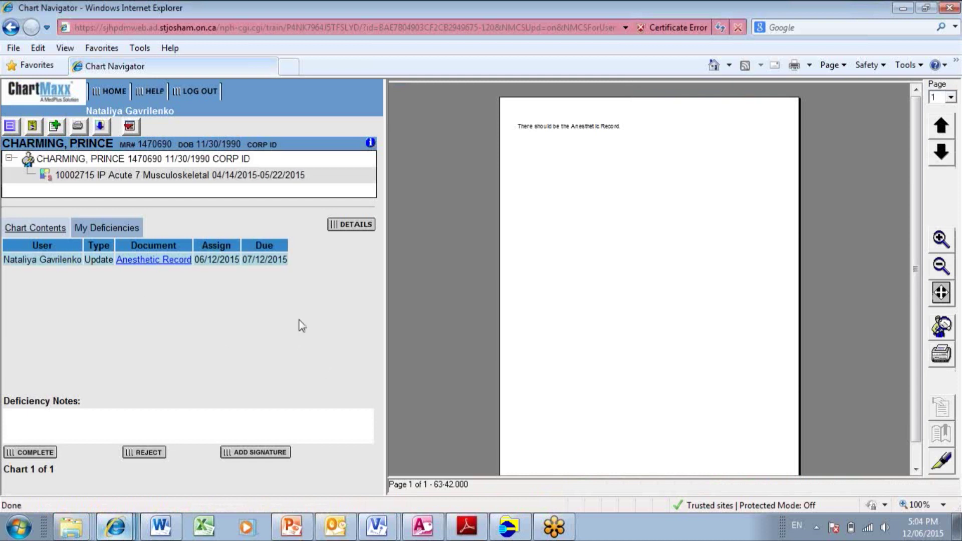
pyautogui.click(941, 460)
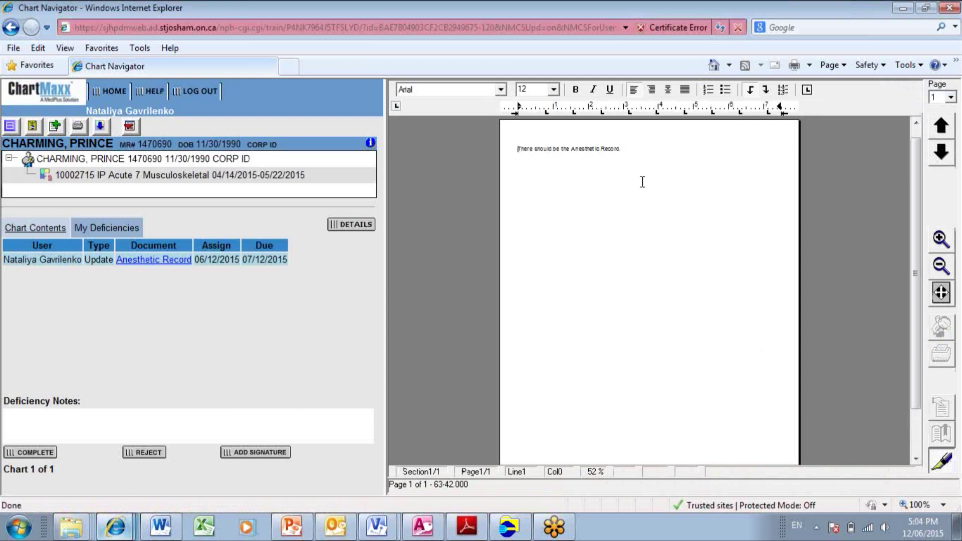
pyautogui.click(631, 150)
pyautogui.press('Return')
pyautogui.hotkey('ctrl', 'v')
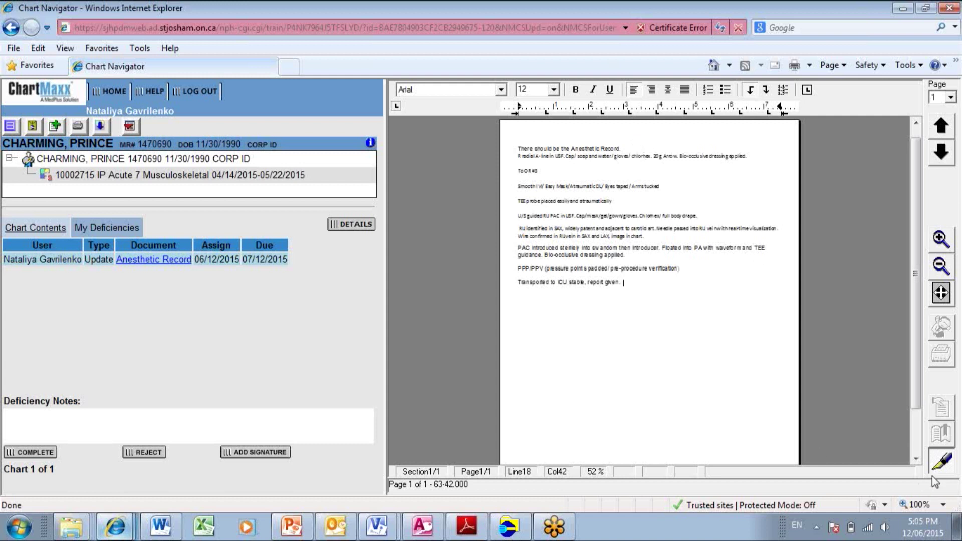
pyautogui.click(941, 461)
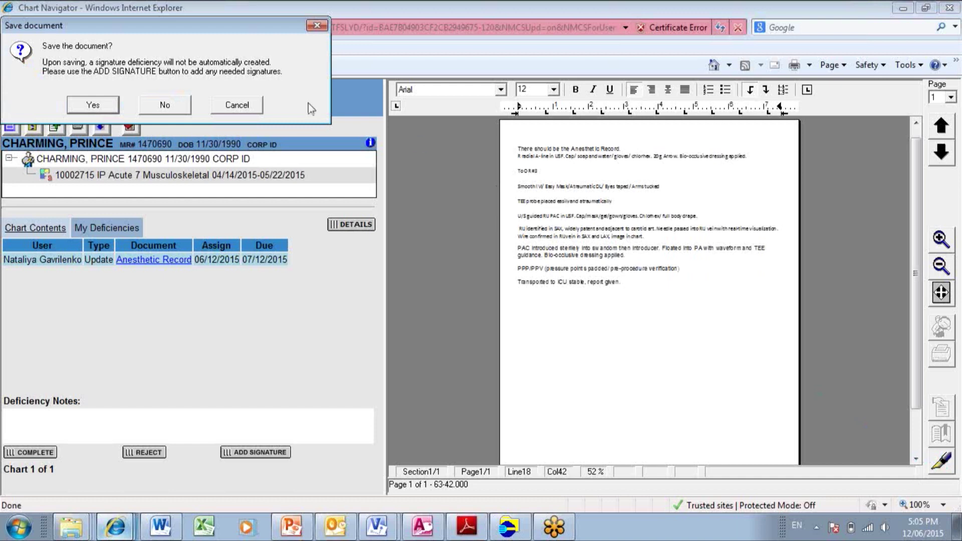
pyautogui.click(93, 103)
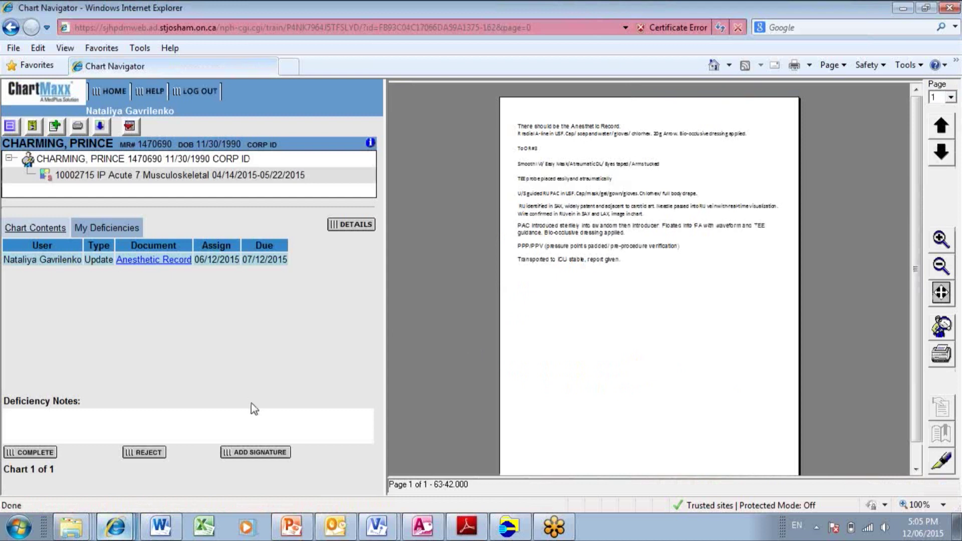
# Step: Add and sign a mid-page signature on the Anesthetic Record, complete it, and return home
pyautogui.click(265, 453)
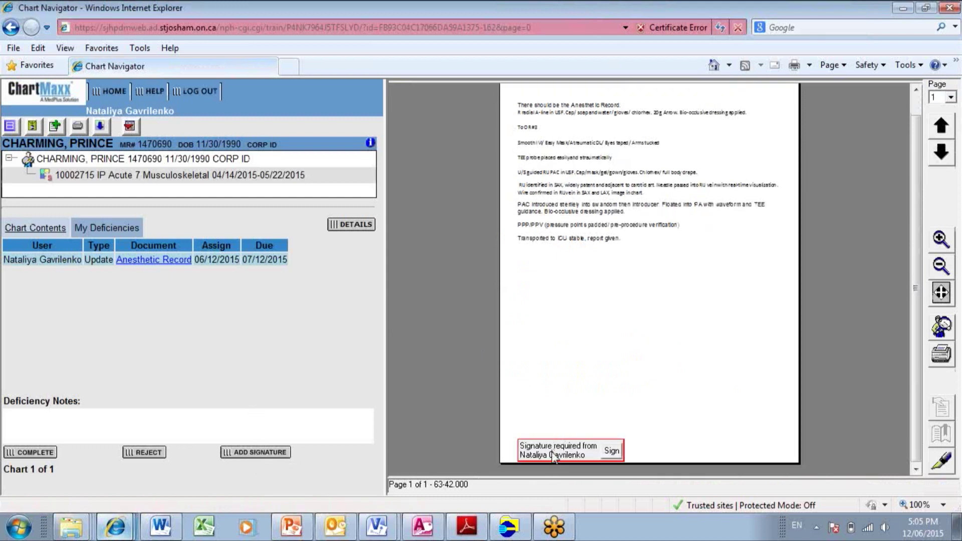
pyautogui.moveTo(555, 459); pyautogui.dragTo(616, 325)
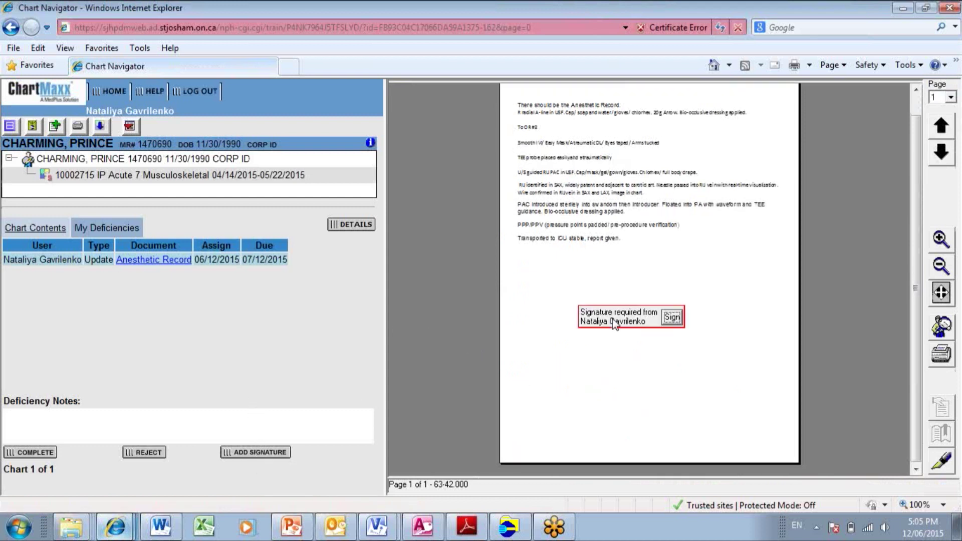
pyautogui.click(664, 318)
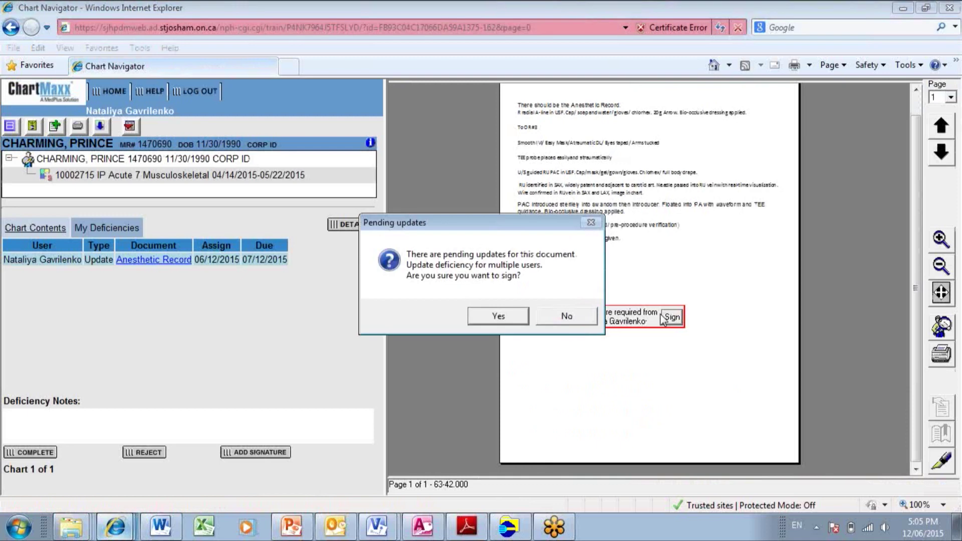
pyautogui.click(499, 316)
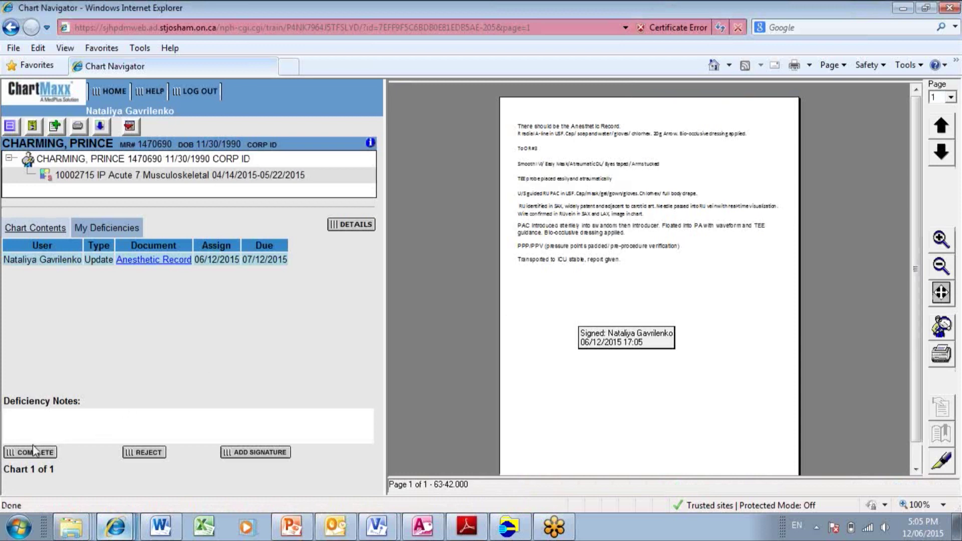
pyautogui.click(36, 451)
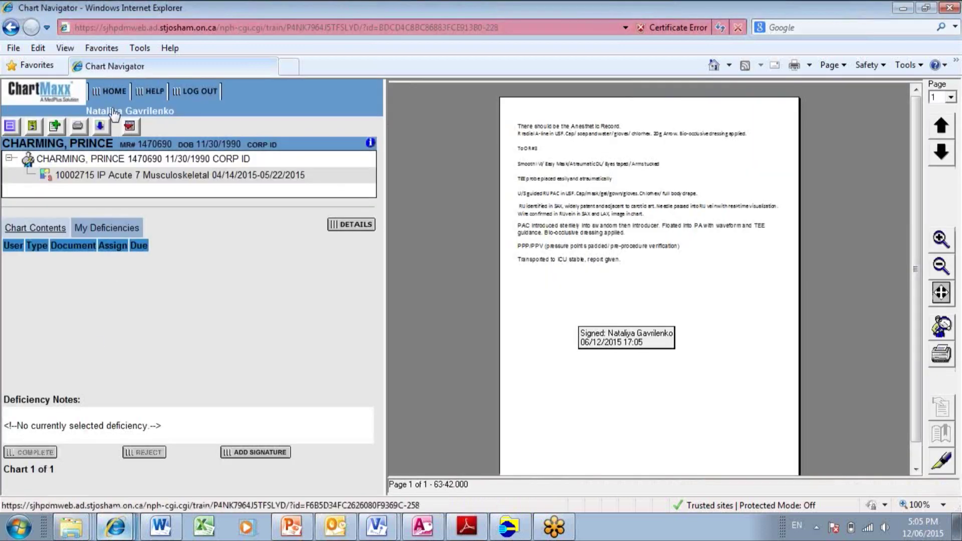
pyautogui.click(114, 90)
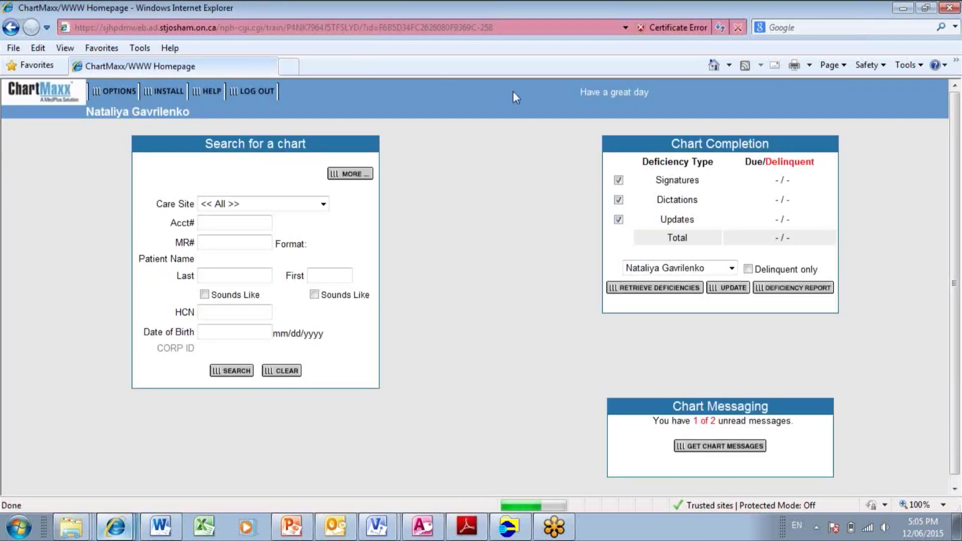